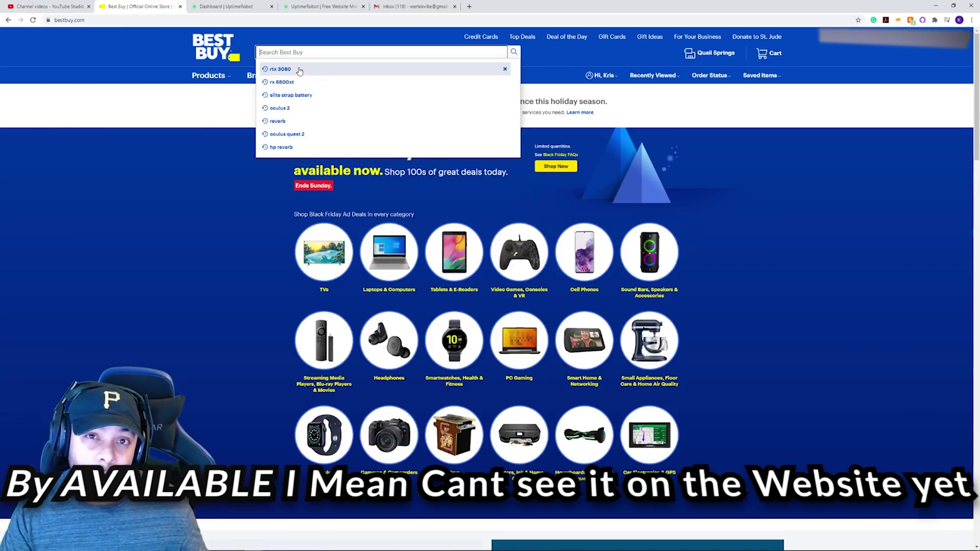
# Step: Search Best Buy for "rtx 3080" and open the product page of the ASUS GeForce RTX 3080 Strix graphics card
pyautogui.click(299, 70)
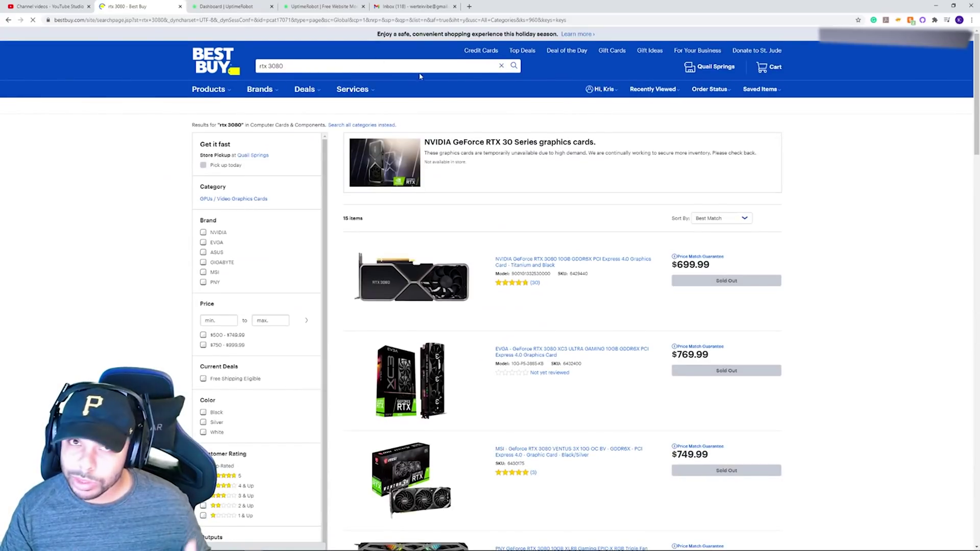
pyautogui.scroll(-7, 405, 277)
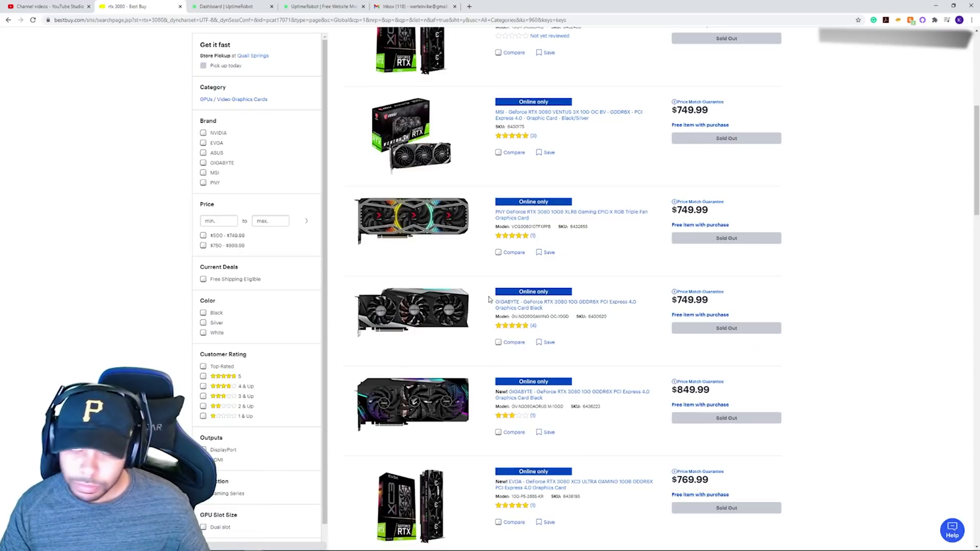
pyautogui.scroll(-1, 463, 350)
pyautogui.scroll(-2, 463, 350)
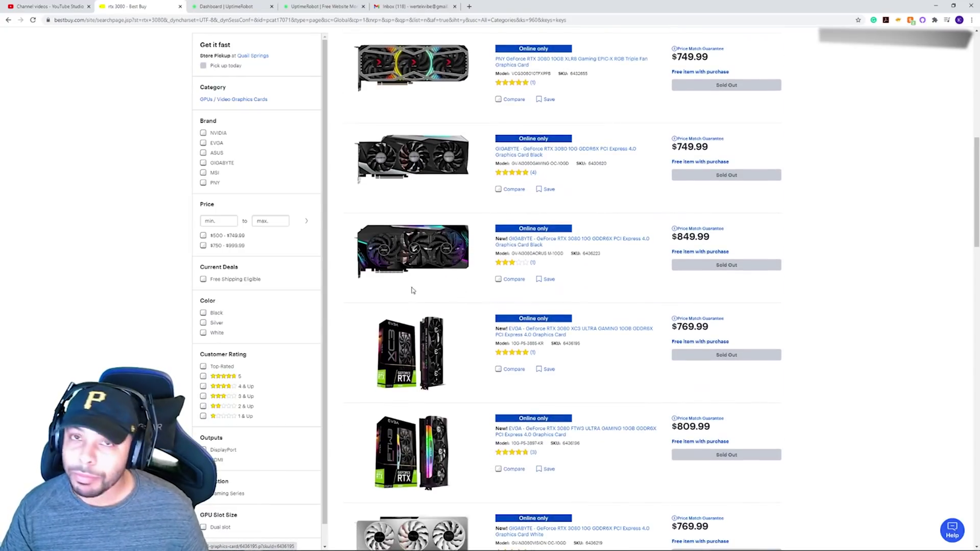
pyautogui.scroll(-7, 461, 352)
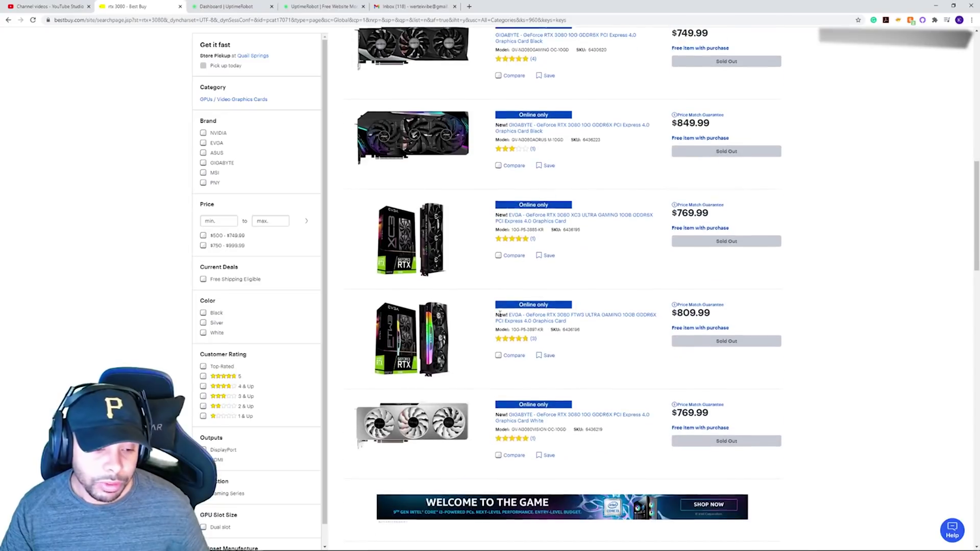
pyautogui.scroll(-5, 461, 353)
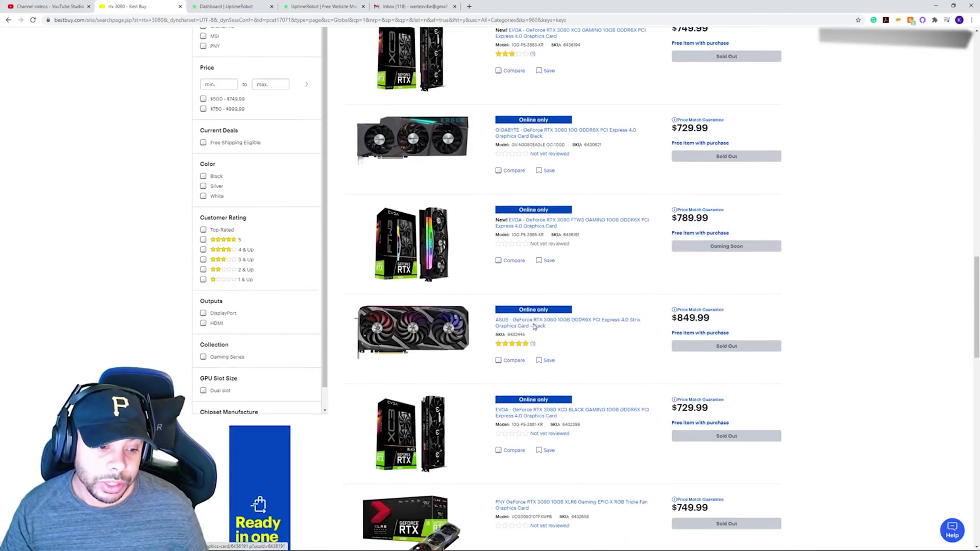
pyautogui.click(528, 321)
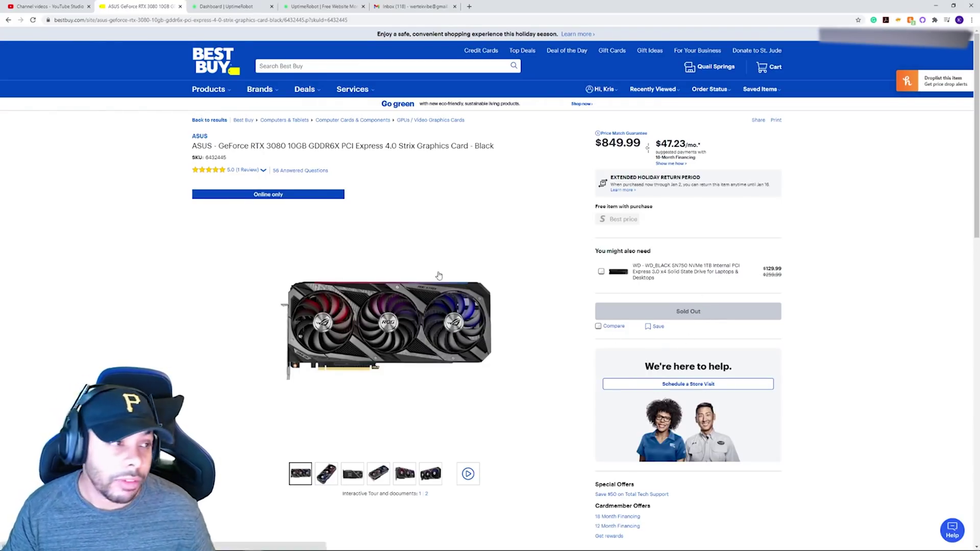
# Step: Copy the web address of the ASUS RTX 3080 Strix product page
pyautogui.click(262, 21)
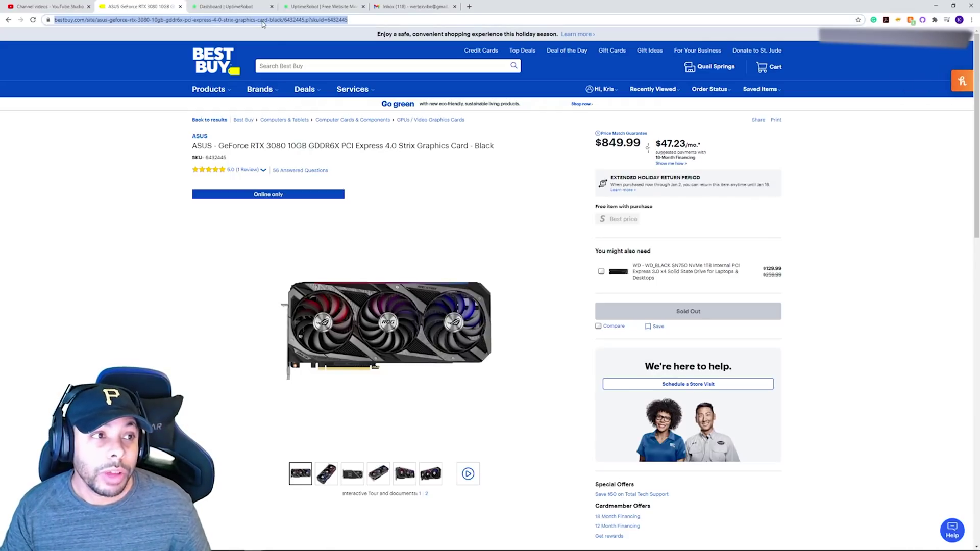
pyautogui.rightClick(262, 21)
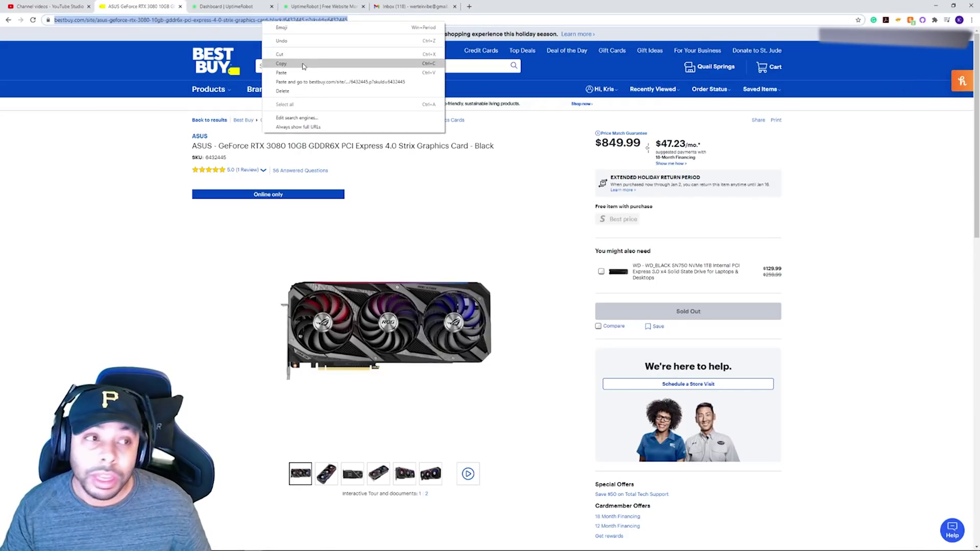
pyautogui.click(303, 64)
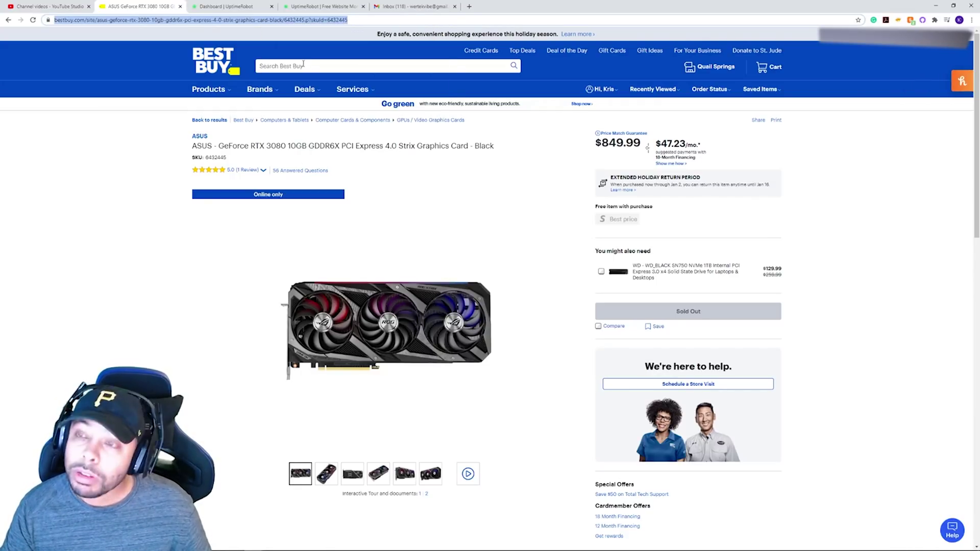
# Step: Switch to the UptimeRobot dashboard and open the account settings
pyautogui.click(329, 6)
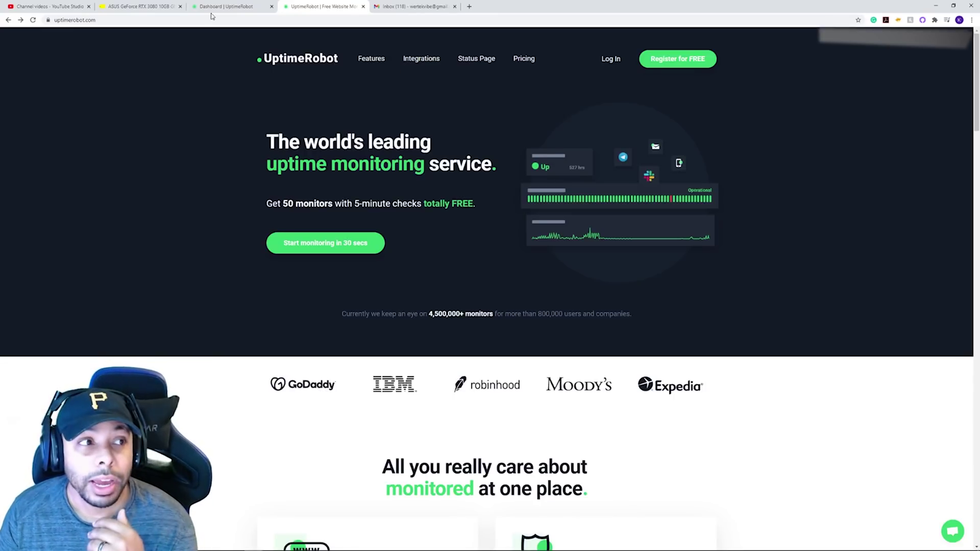
pyautogui.click(225, 6)
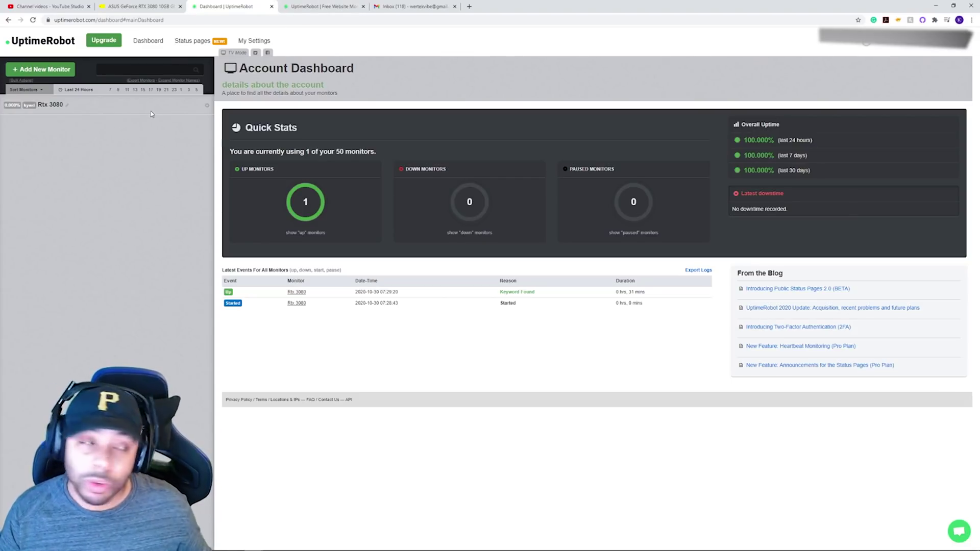
pyautogui.click(260, 44)
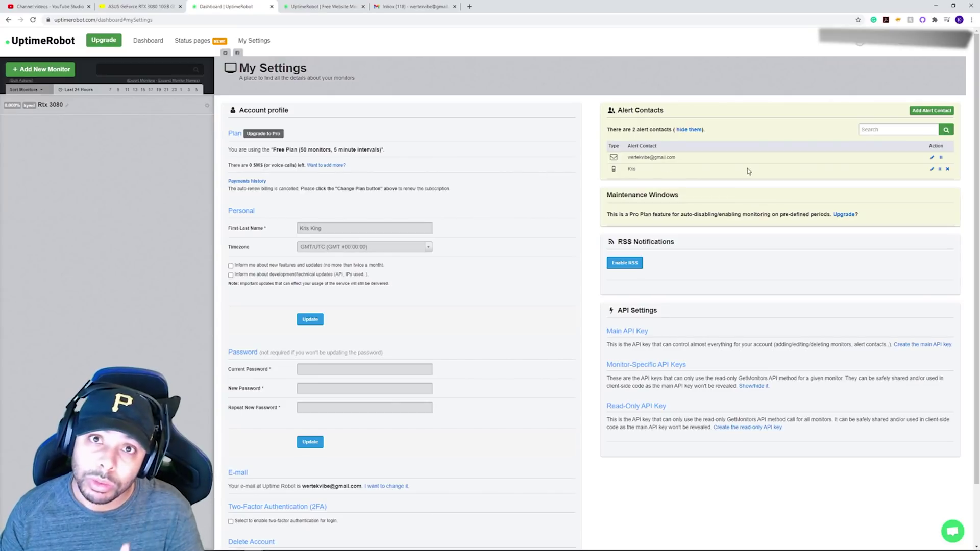
# Step: Start a new alert contact of type Email-to-SMS
pyautogui.click(934, 110)
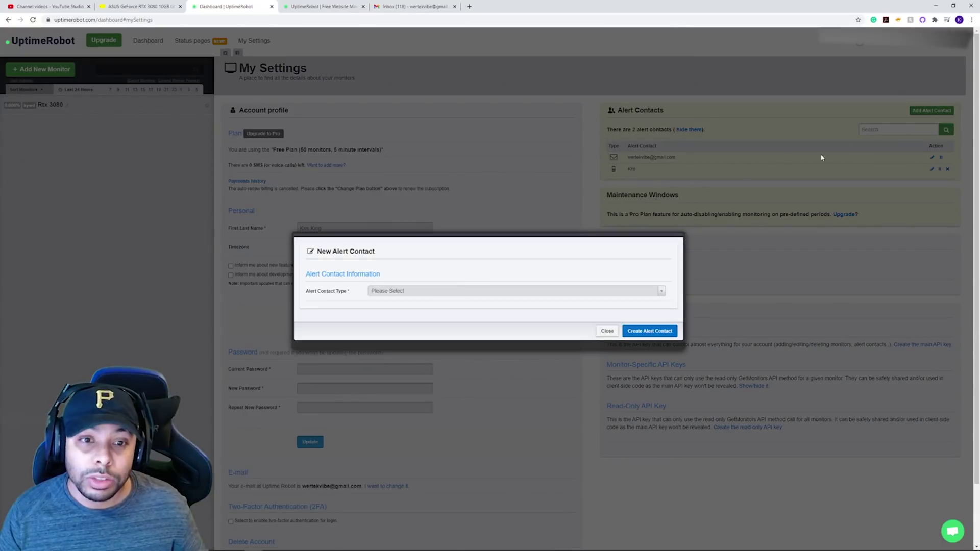
pyautogui.click(459, 291)
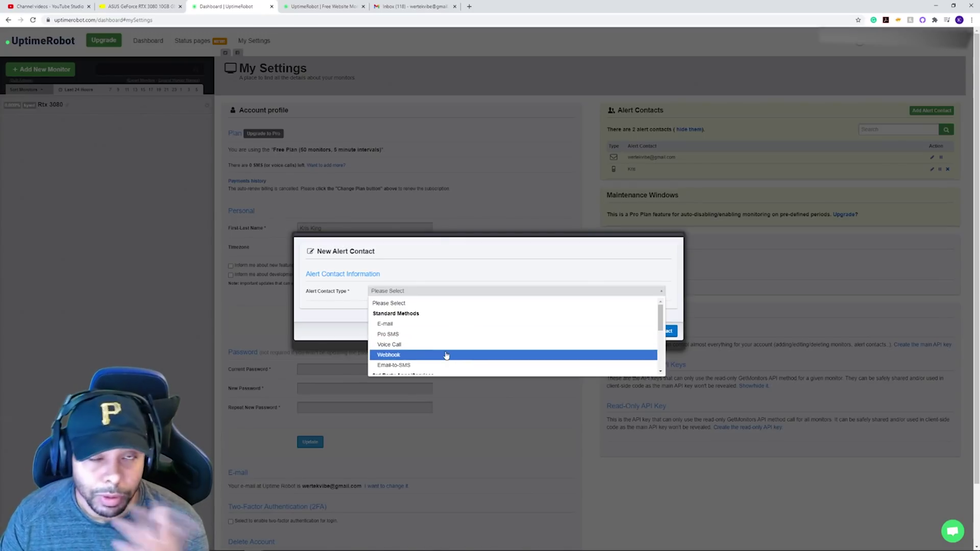
pyautogui.scroll(-1, 469, 361)
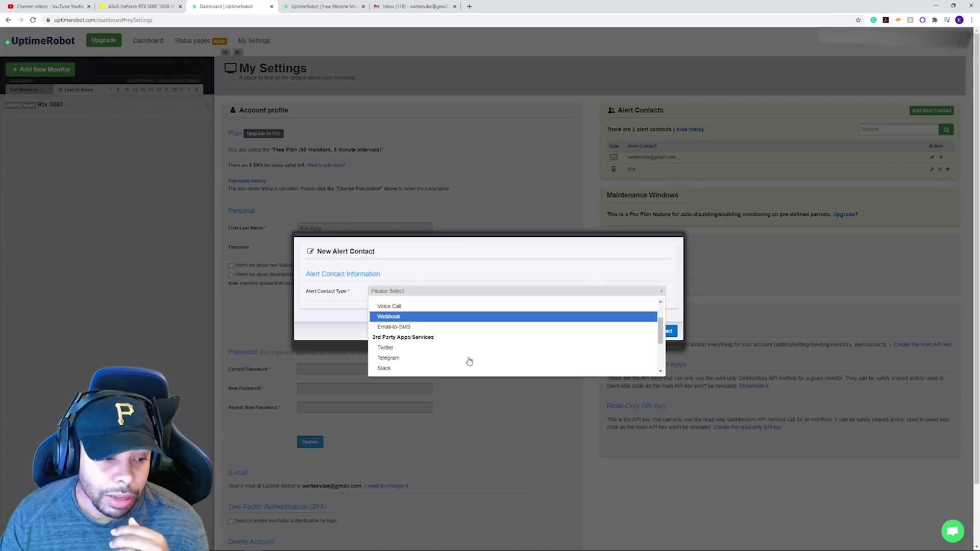
pyautogui.click(456, 327)
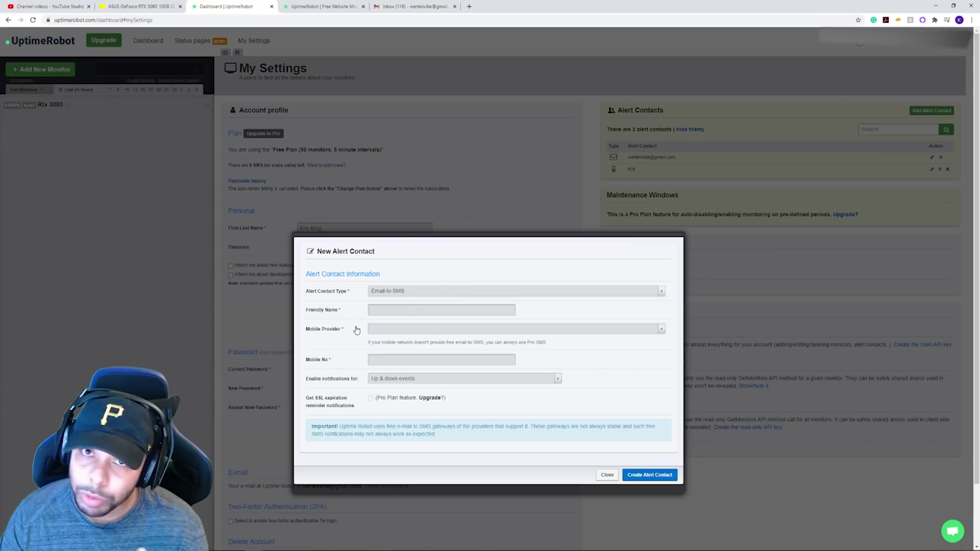
# Step: Look through the available mobile providers for the alert contact and move on to the mobile number without choosing one
pyautogui.click(393, 332)
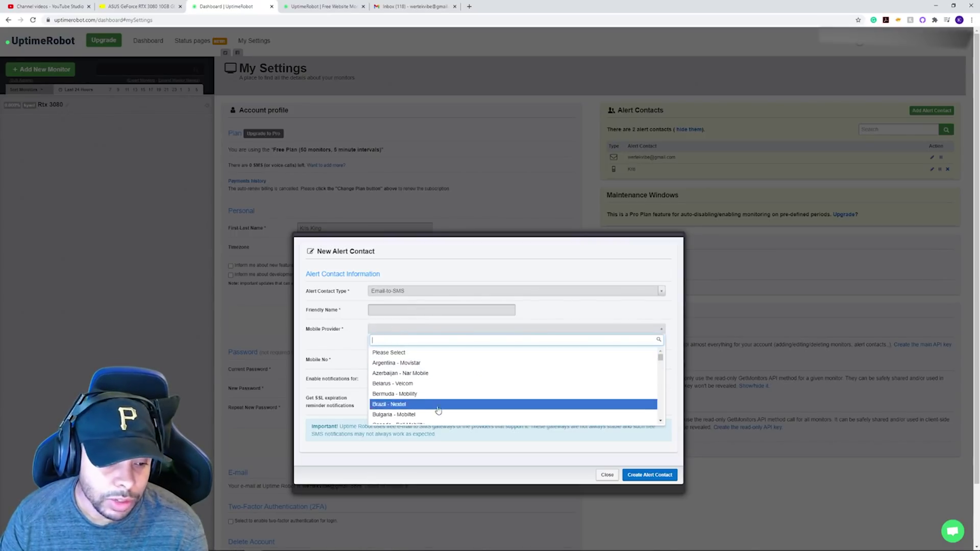
pyautogui.scroll(-3, 375, 365)
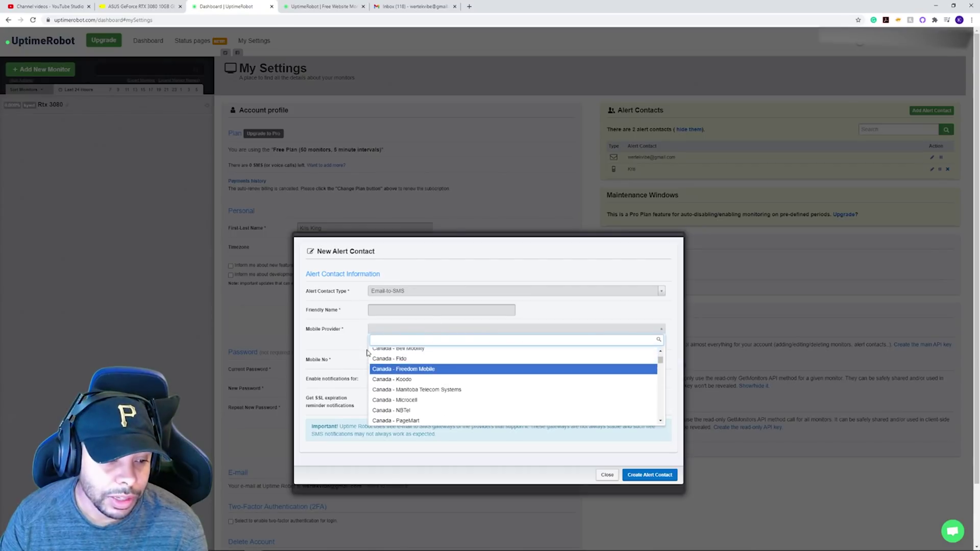
pyautogui.scroll(3, 371, 351)
pyautogui.click(346, 342)
pyautogui.click(411, 358)
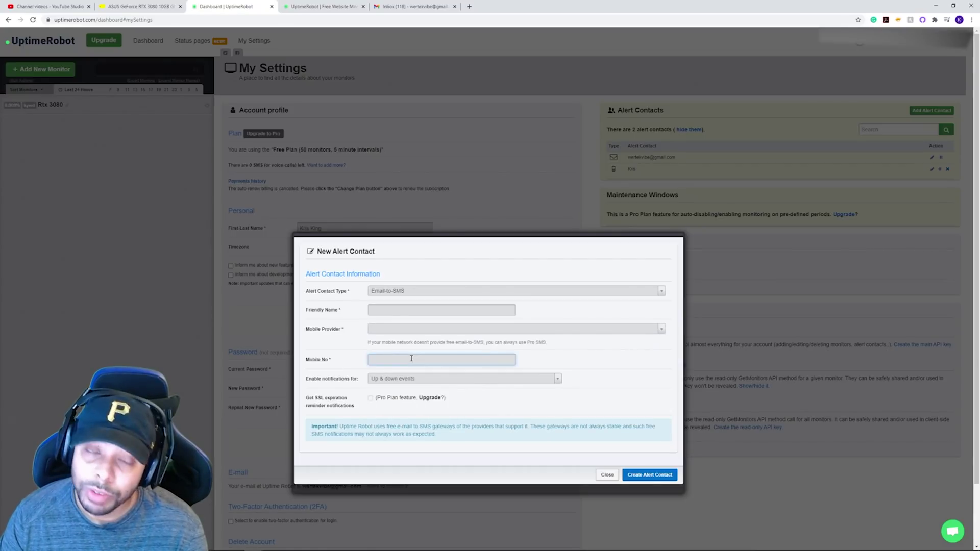
# Step: Set the alert contact's notifications to Only down events and close the form without creating the contact
pyautogui.click(458, 380)
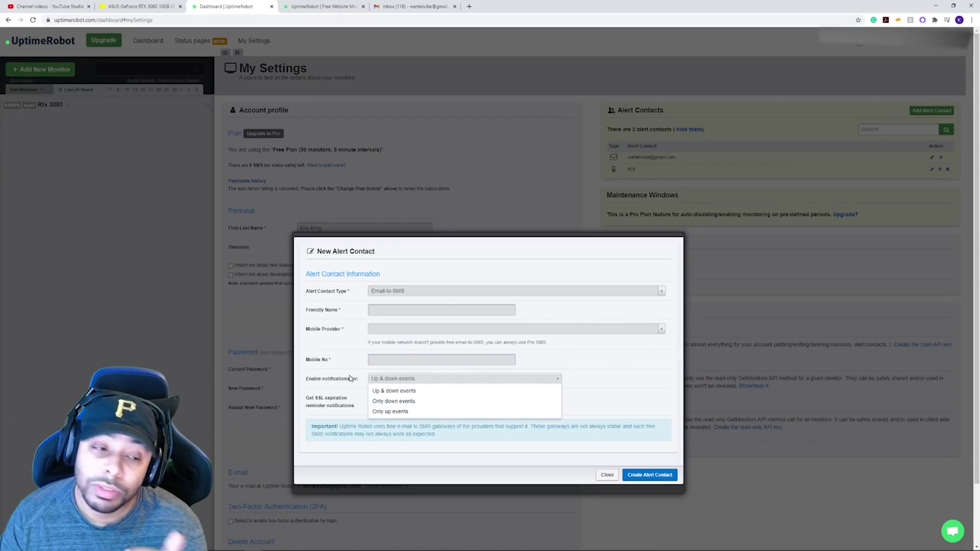
pyautogui.click(423, 402)
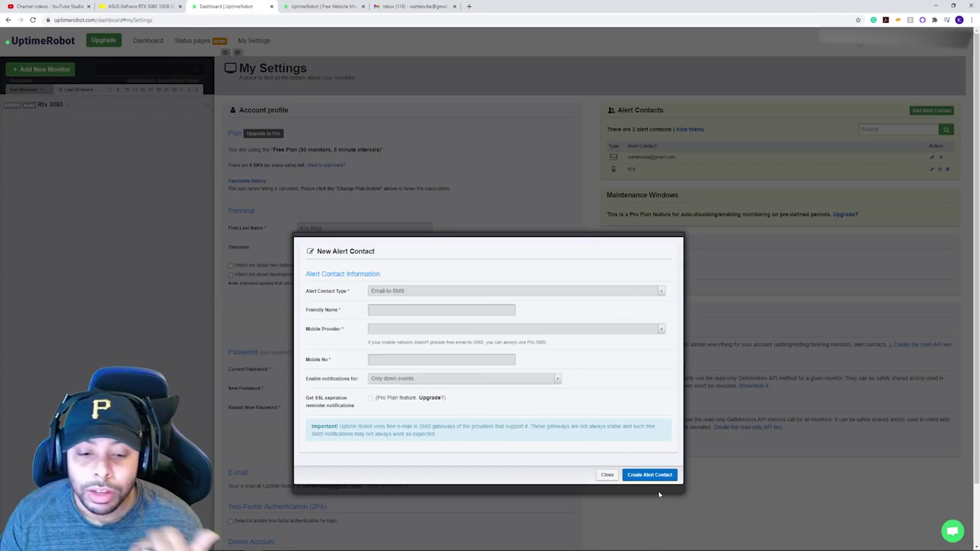
pyautogui.click(606, 474)
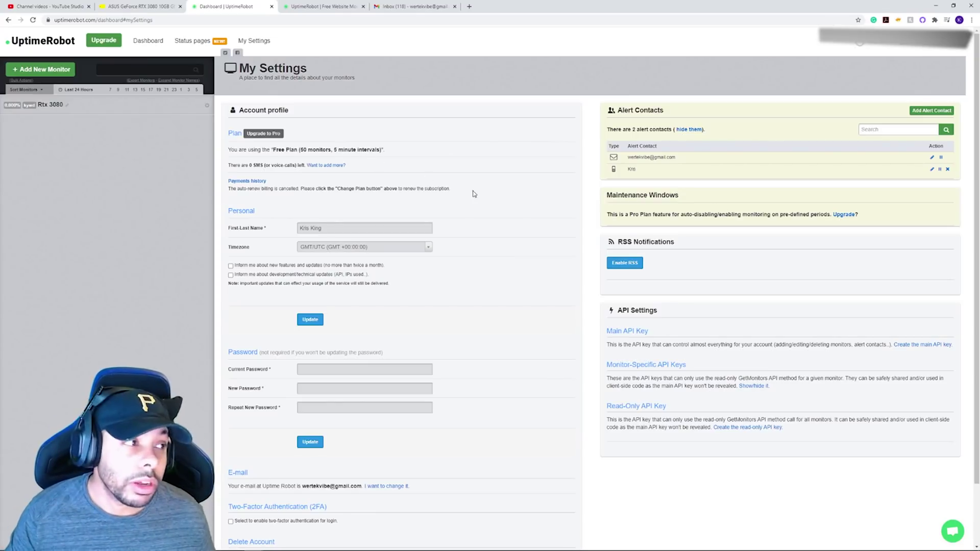
# Step: Start a new monitor of type Keyword and paste the copied product page address as its URL
pyautogui.click(55, 69)
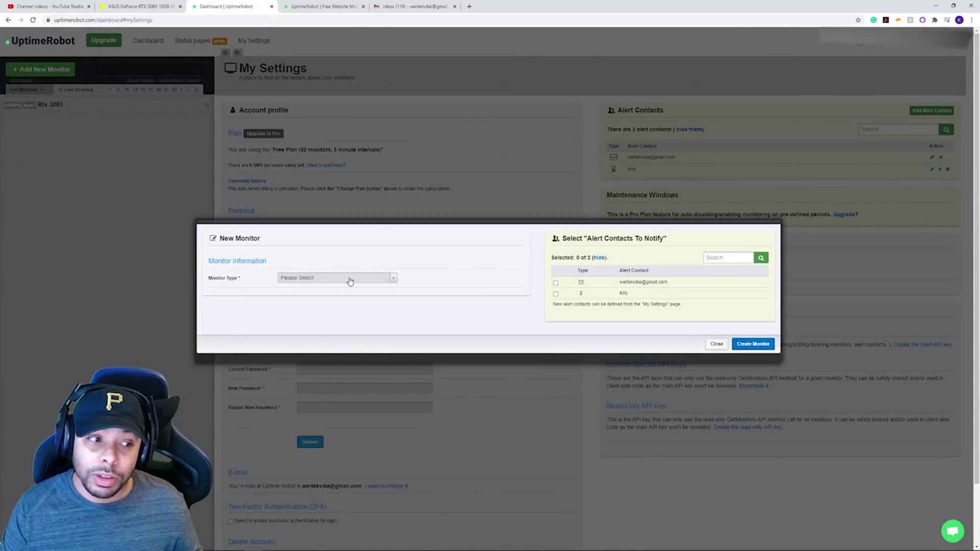
pyautogui.click(350, 280)
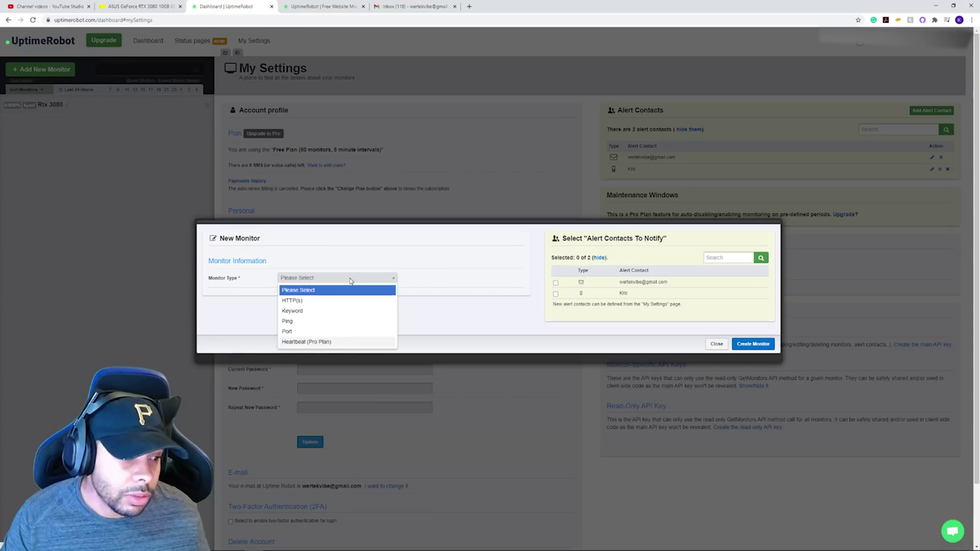
pyautogui.click(328, 311)
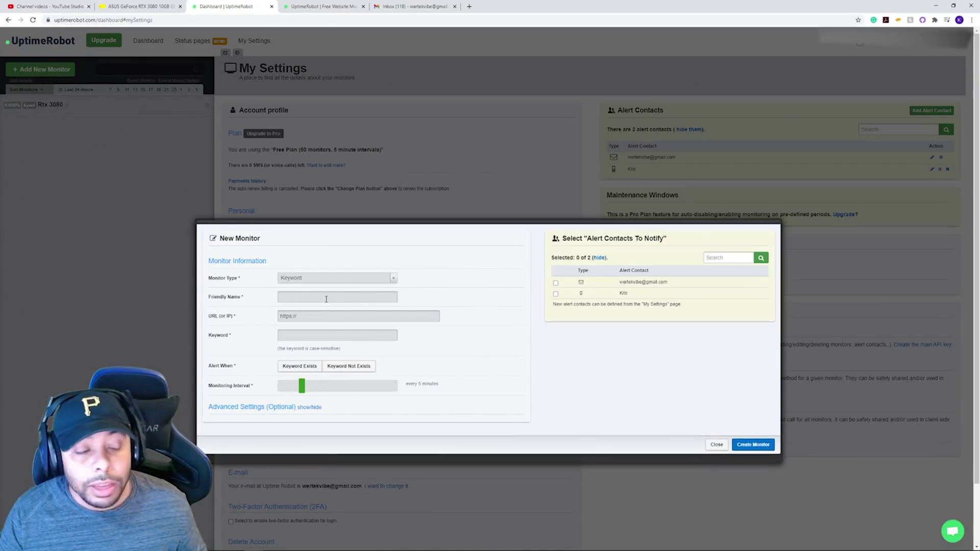
pyautogui.click(326, 299)
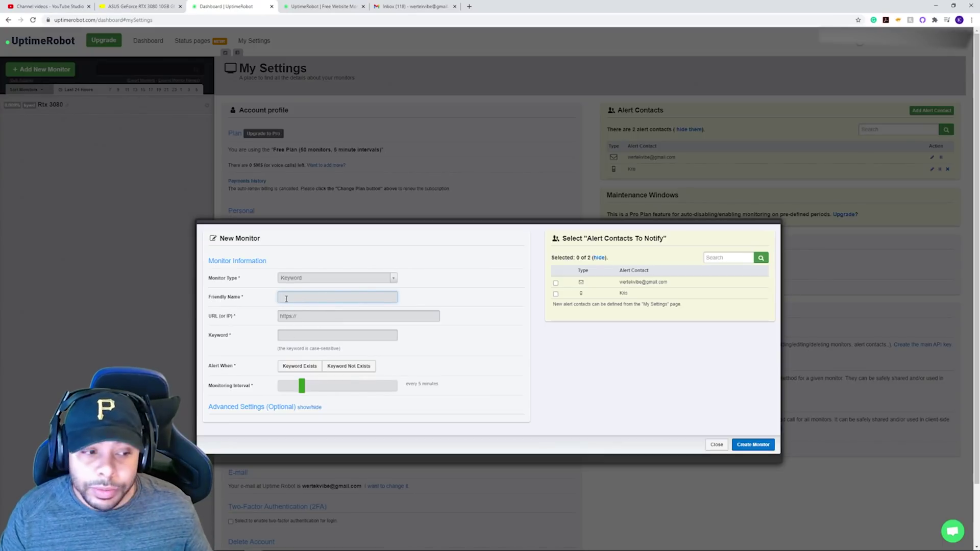
pyautogui.click(325, 319)
pyautogui.hotkey('ctrl', 'v')
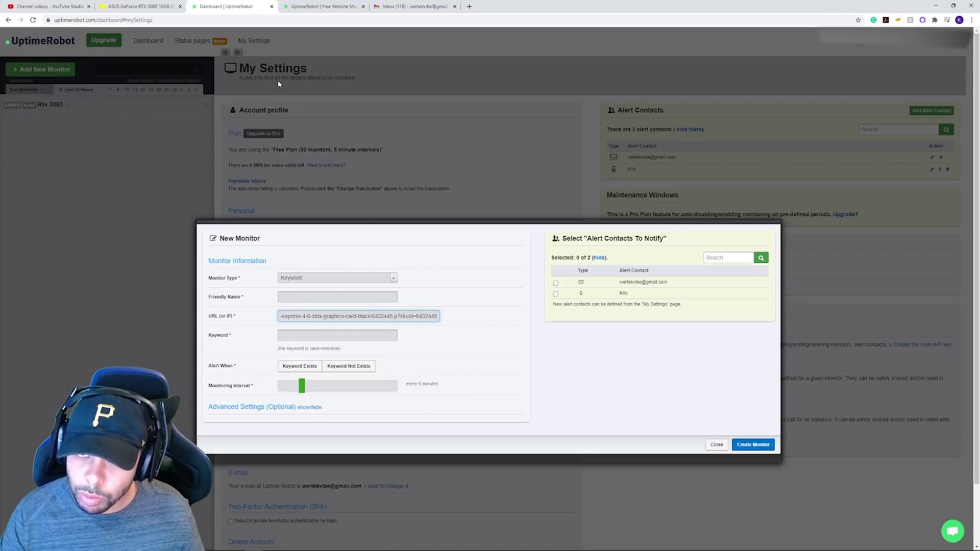
# Step: Return to the Best Buy product page and find the text "Sold Out" on it
pyautogui.click(148, 6)
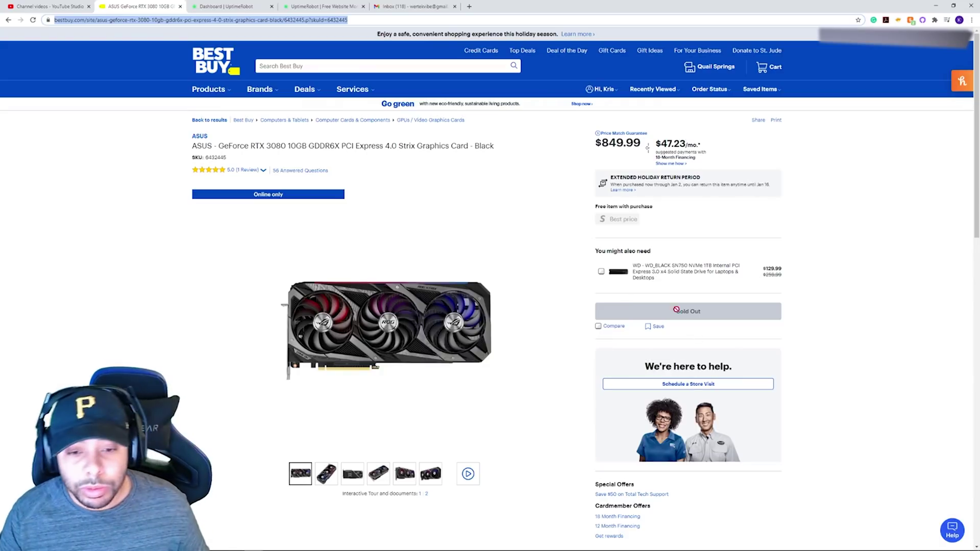
pyautogui.hotkey('ctrl', 'f')
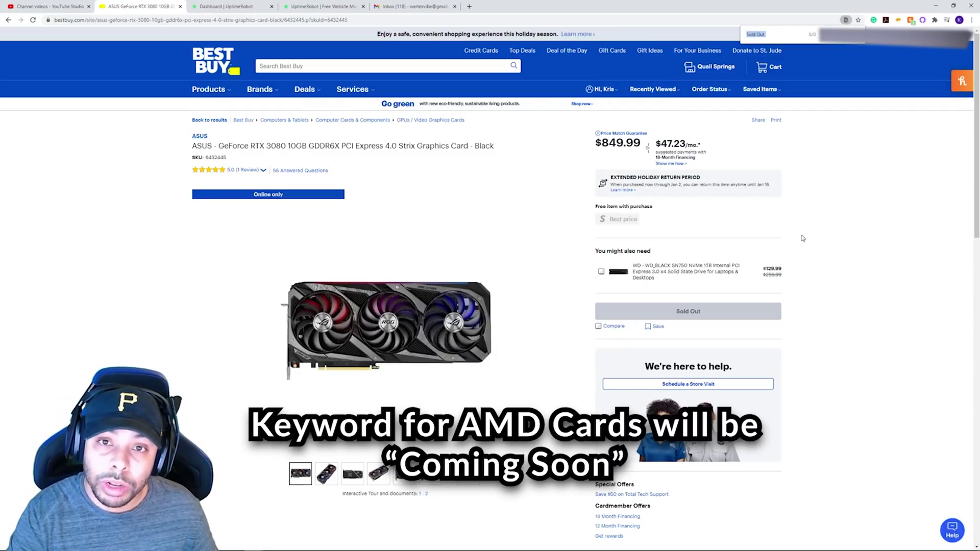
pyautogui.click(776, 35)
pyautogui.press('BackSpace')
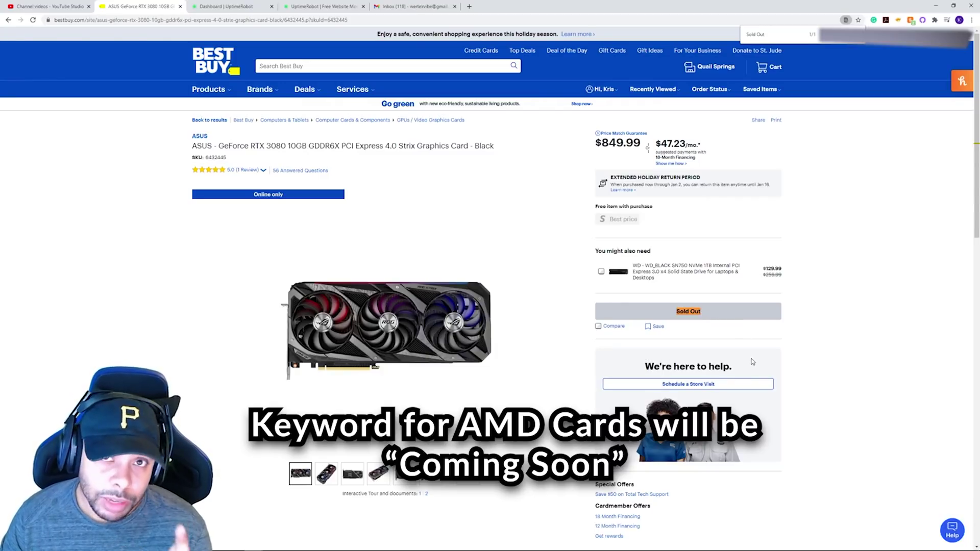
# Step: In the UptimeRobot monitor, set the keyword to "Sold Out", alert on Keyword Not Exists, and try a shorter monitoring interval
pyautogui.click(237, 4)
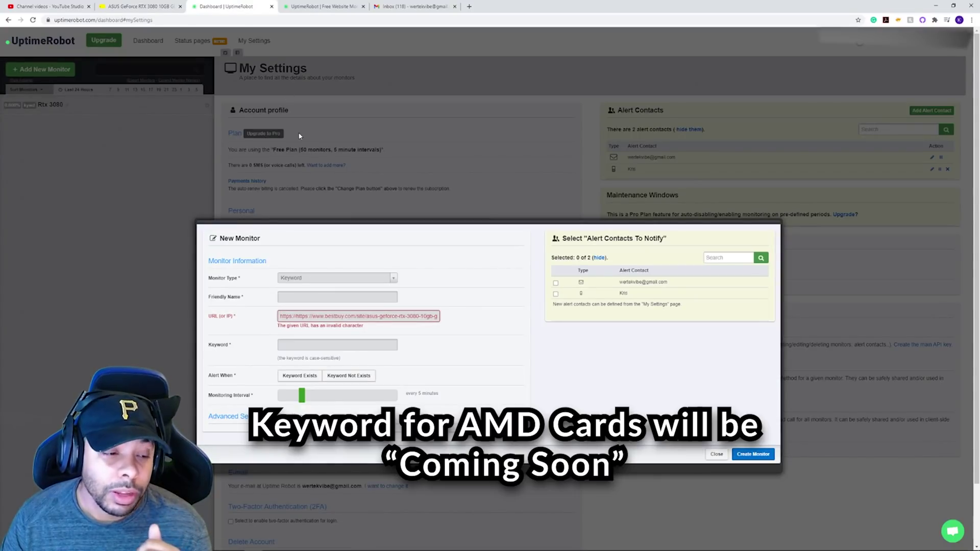
pyautogui.click(316, 347)
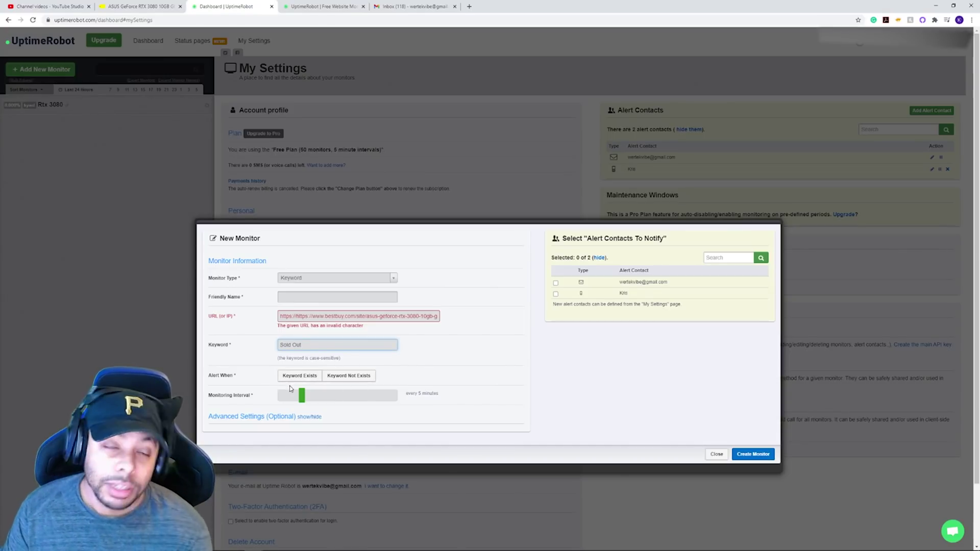
pyautogui.click(359, 378)
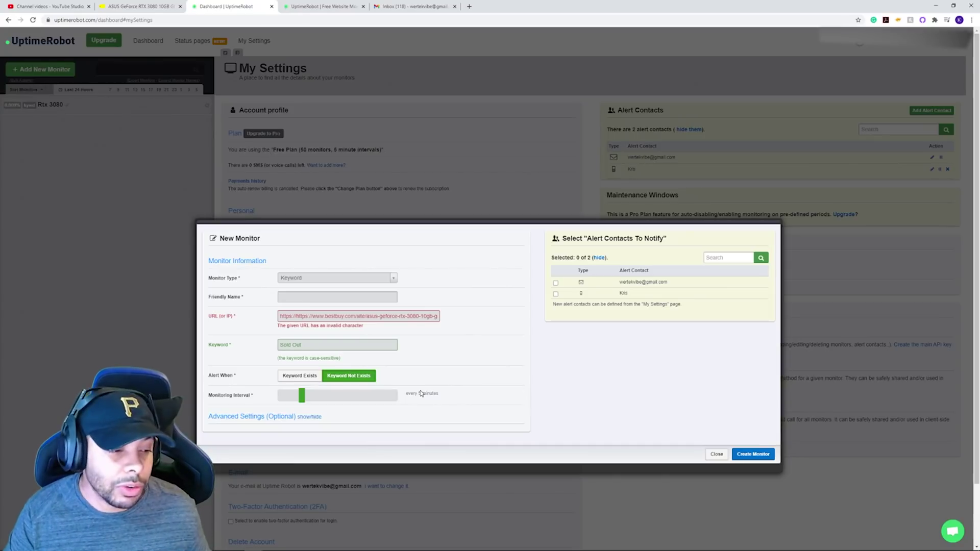
pyautogui.click(298, 398)
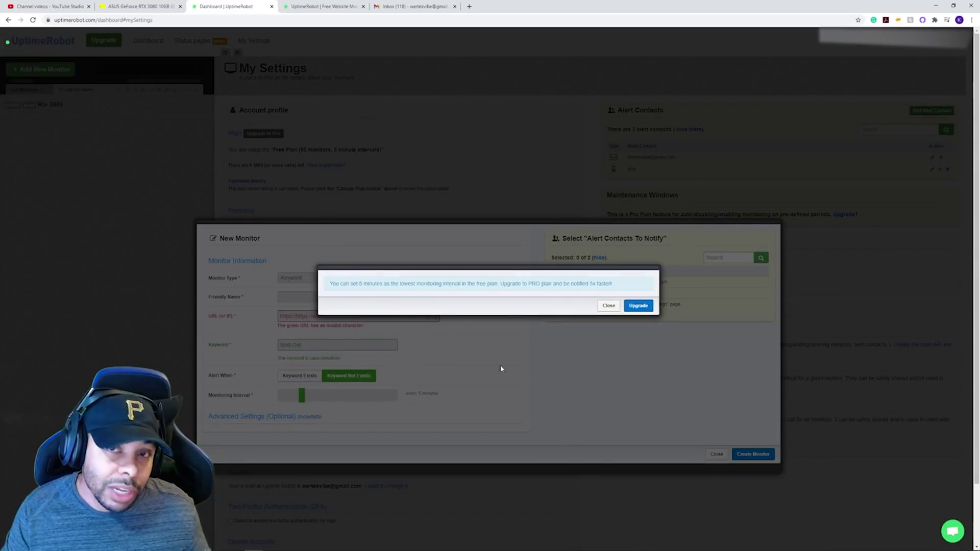
pyautogui.click(609, 306)
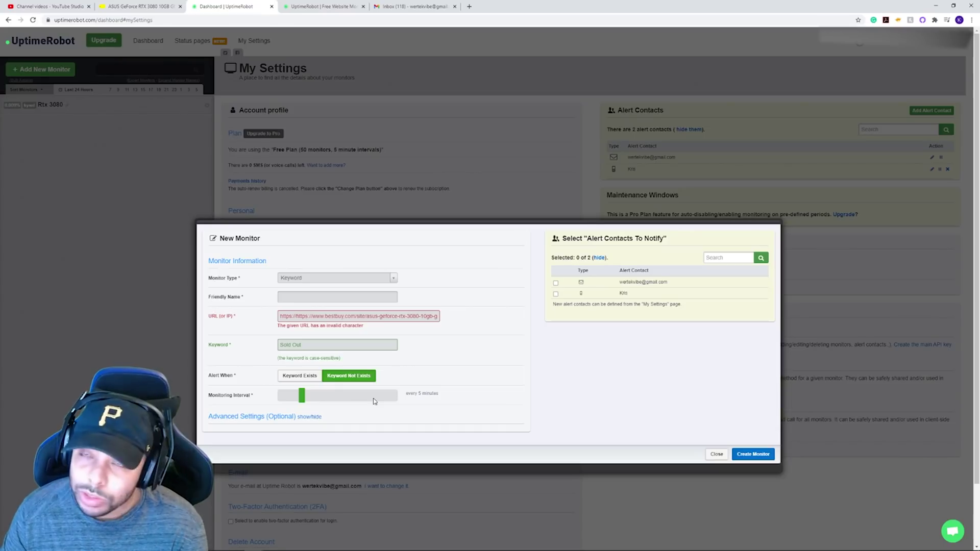
# Step: Try again to shorten the new monitor's checking interval, dismiss the upgrade offer, and select the mobile alert contact for notification
pyautogui.moveTo(302, 402)
pyautogui.mouseDown()
pyautogui.moveTo(348, 402)
pyautogui.moveTo(295, 404)
pyautogui.mouseUp()
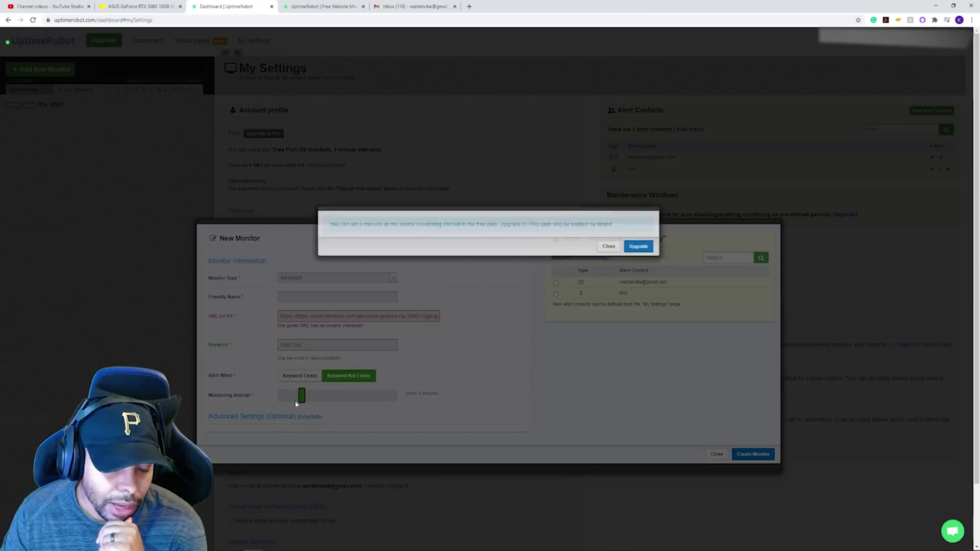
pyautogui.click(609, 305)
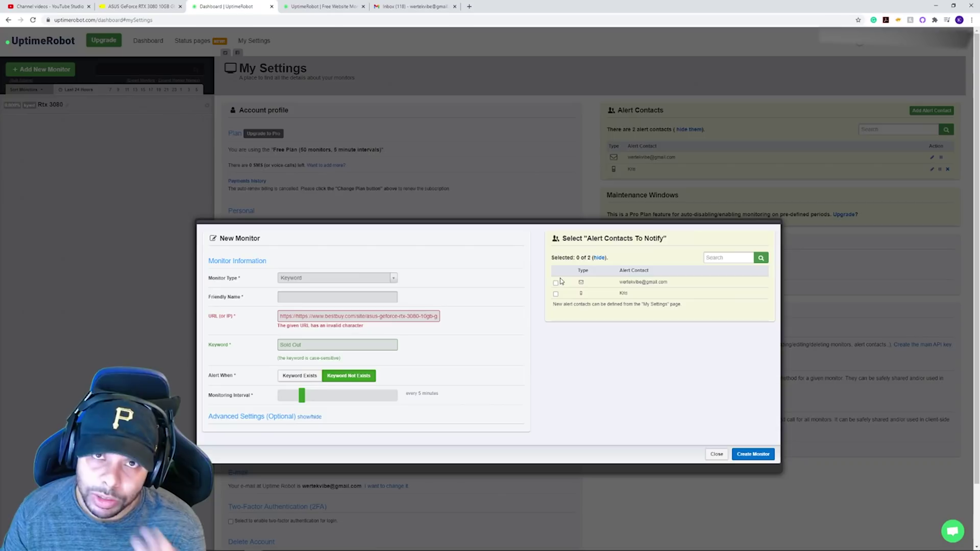
pyautogui.click(556, 293)
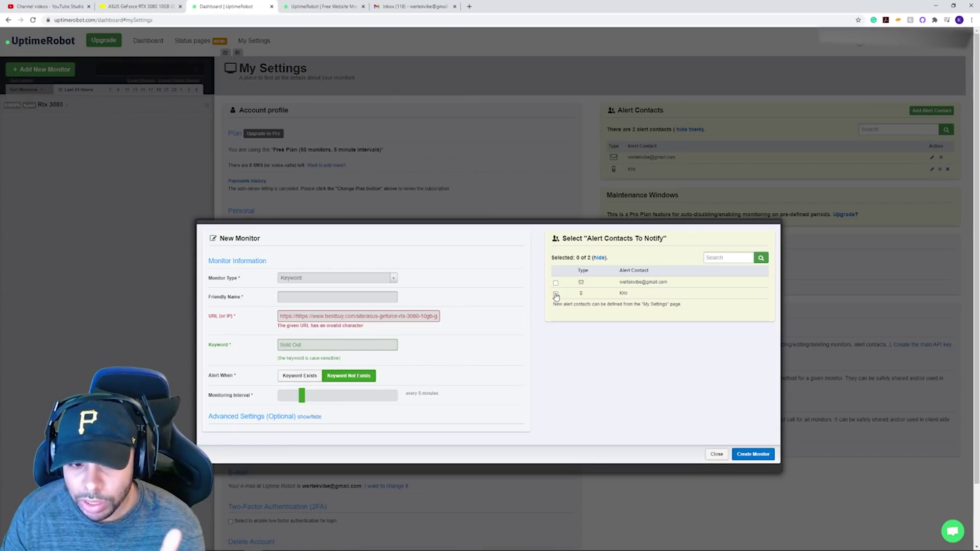
pyautogui.click(555, 294)
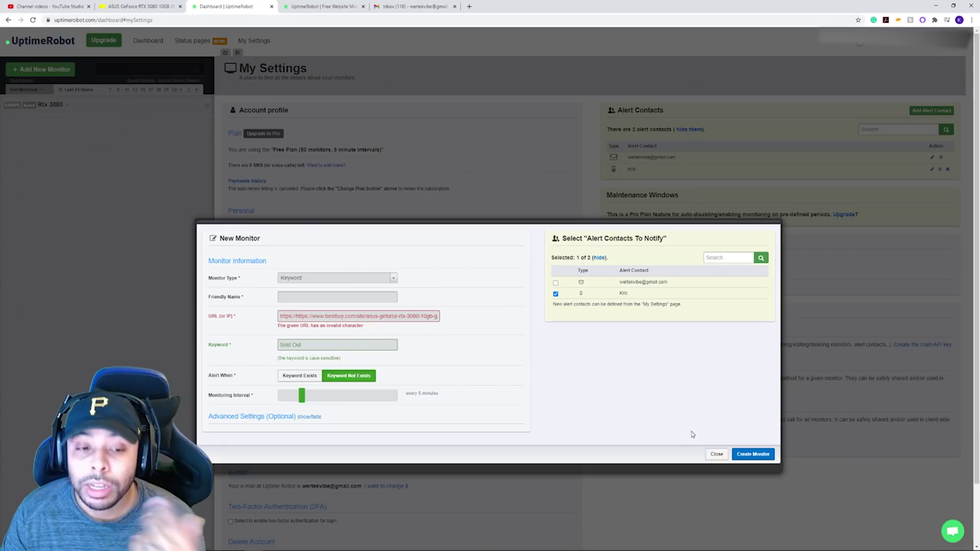
# Step: Close the new monitor form without creating it and open the account dashboard to review the existing monitor's status and latest events
pyautogui.click(716, 453)
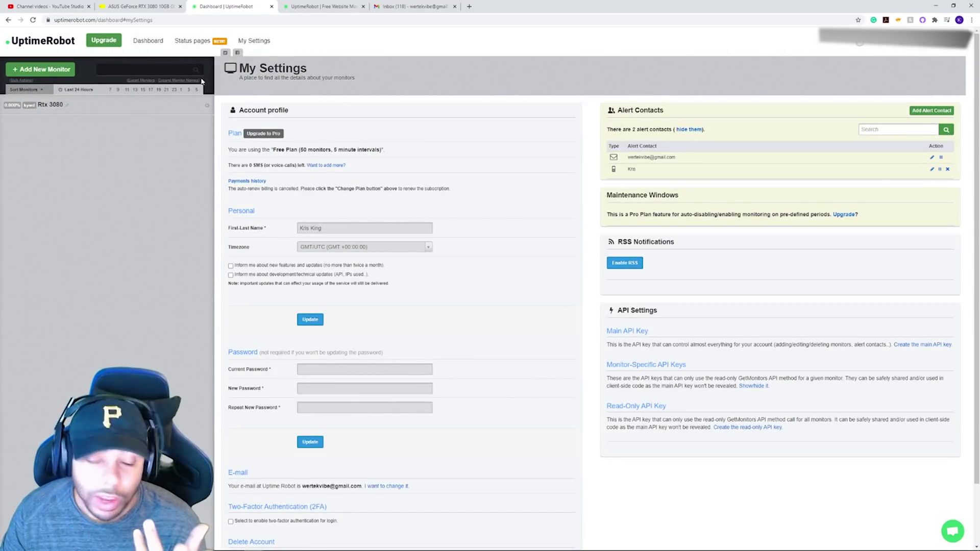
pyautogui.click(154, 41)
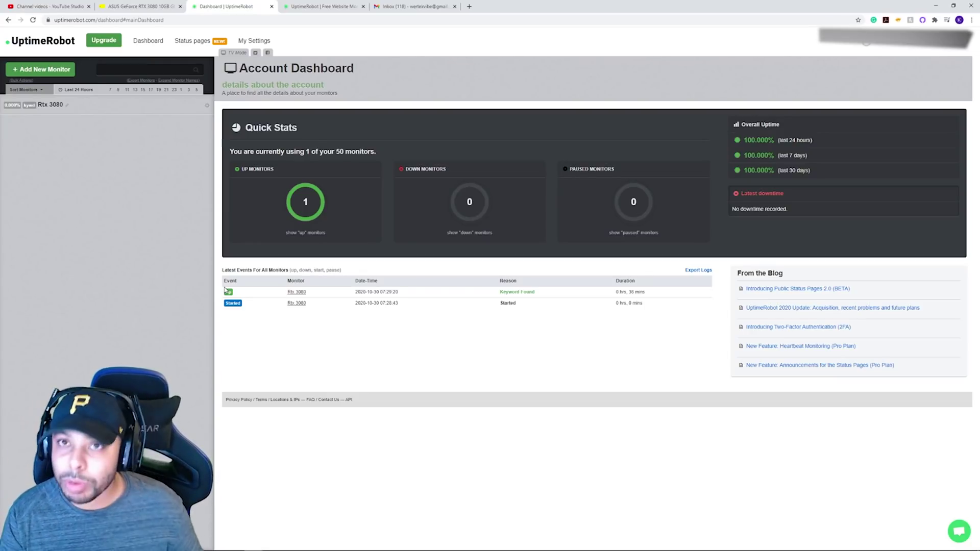
# Step: In the account settings, compare the Pro plan upgrade's prices for 50, 100, 200 and 1000 monitors, ending on 50
pyautogui.click(257, 42)
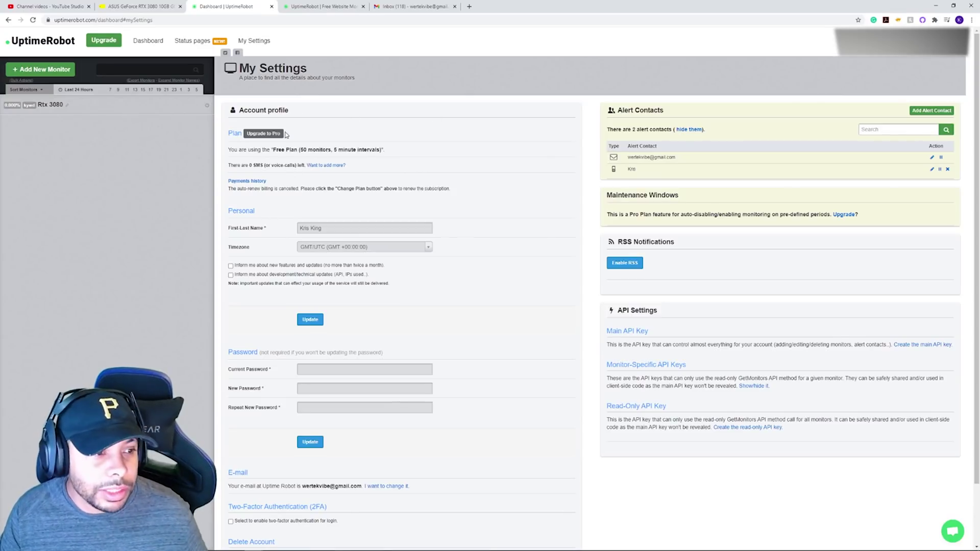
pyautogui.click(259, 133)
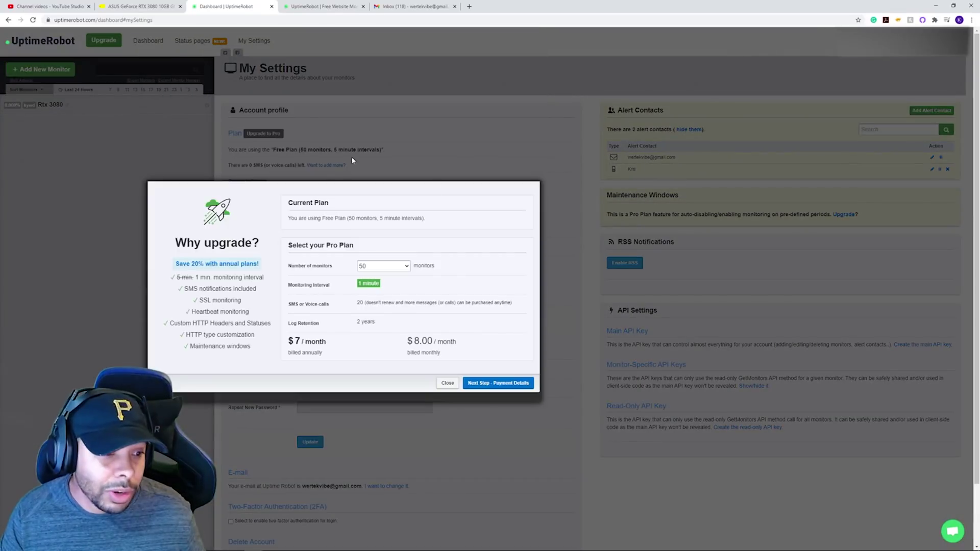
pyautogui.click(403, 268)
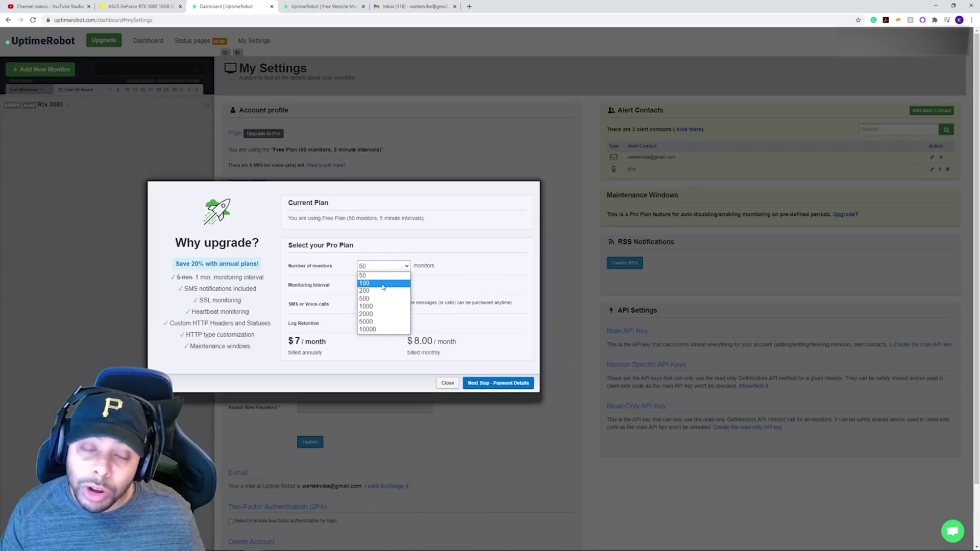
pyautogui.click(383, 284)
pyautogui.click(382, 265)
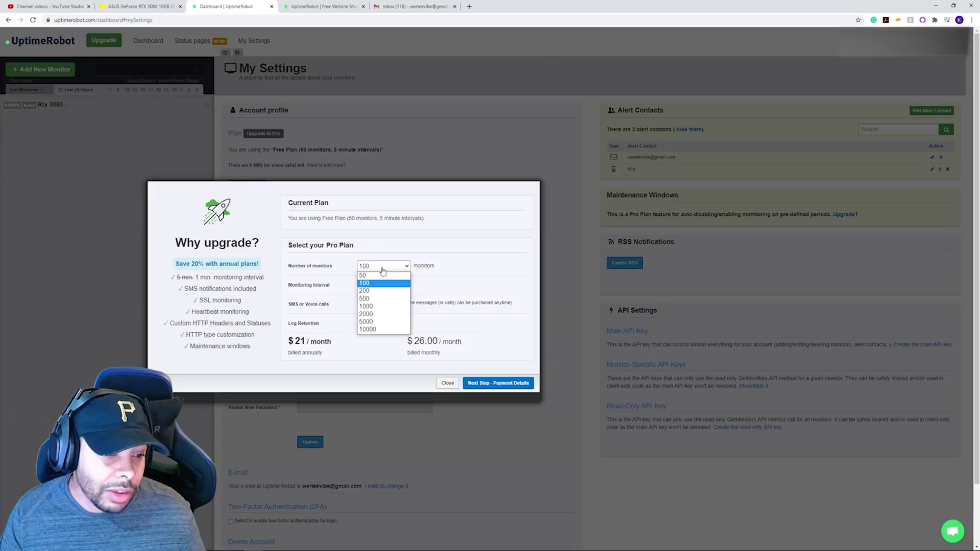
pyautogui.click(379, 291)
pyautogui.click(385, 266)
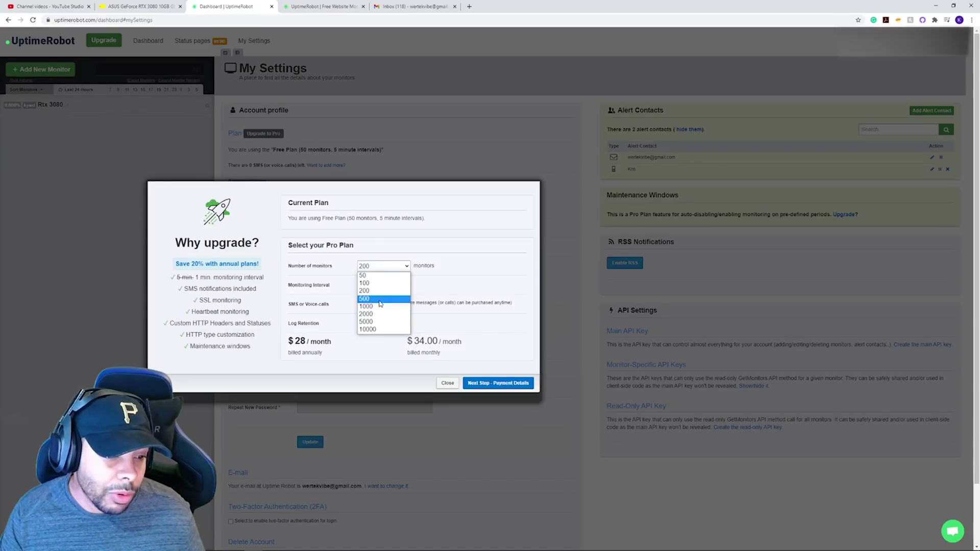
pyautogui.click(380, 308)
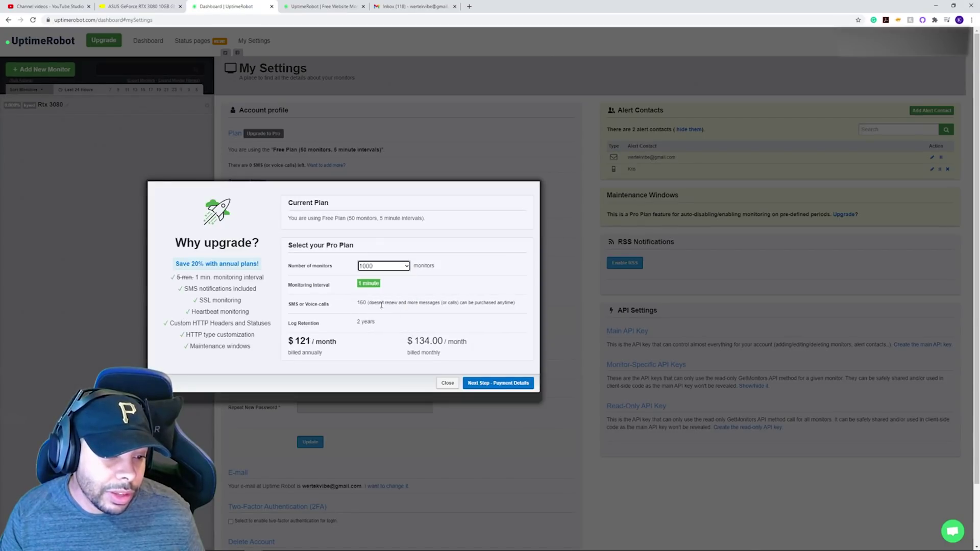
pyautogui.click(385, 269)
pyautogui.click(395, 279)
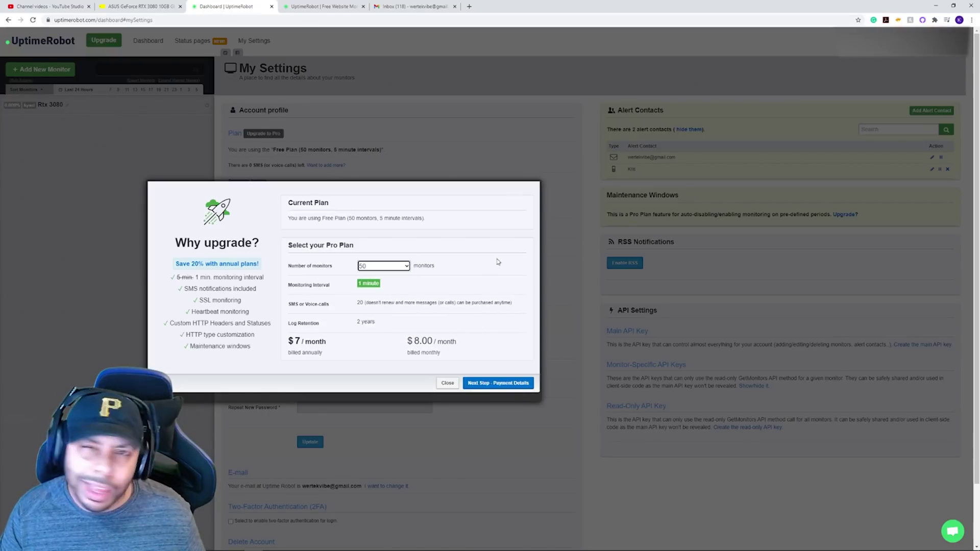
# Step: Close the Pro plan offer without upgrading and switch back to the Best Buy page of the ASUS GeForce RTX 3080
pyautogui.click(448, 384)
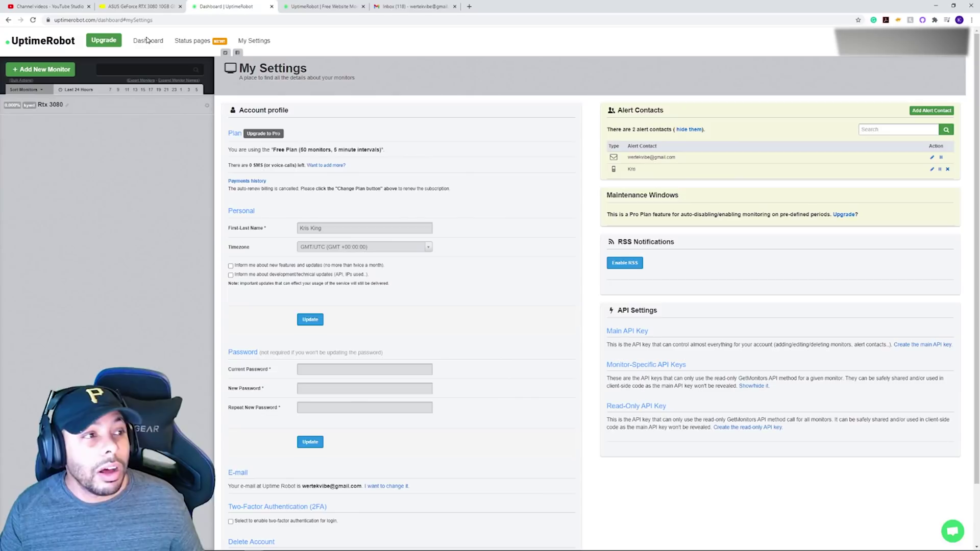
pyautogui.click(145, 7)
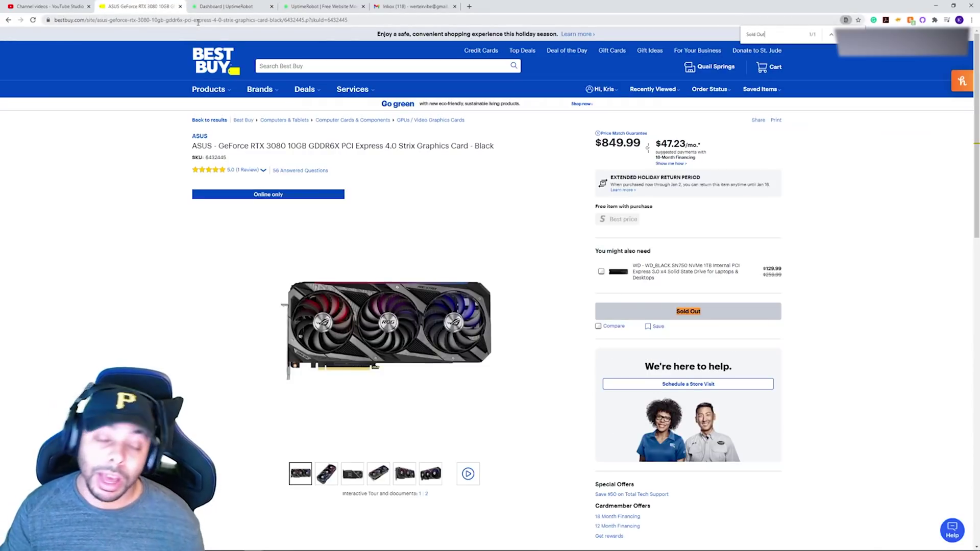